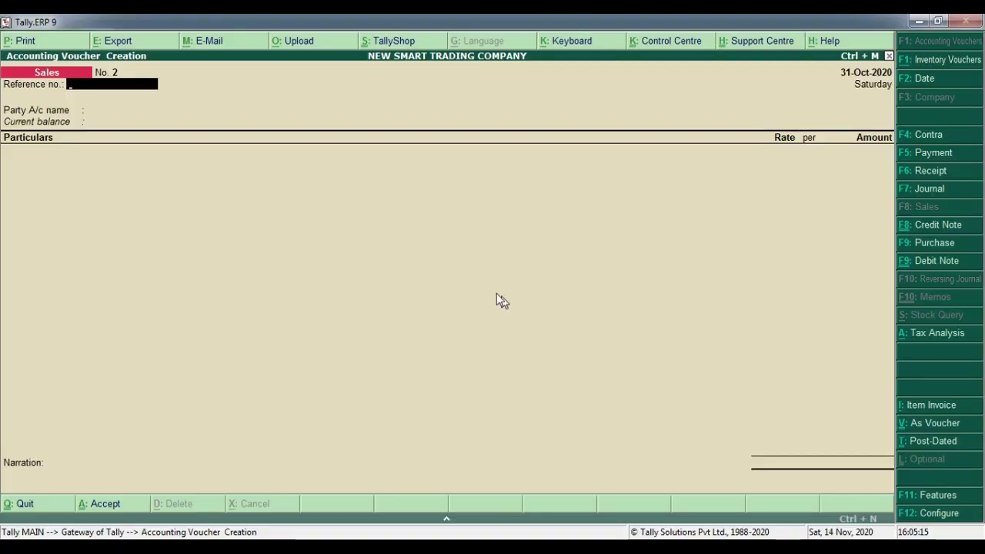
key("Return")
key("Return")
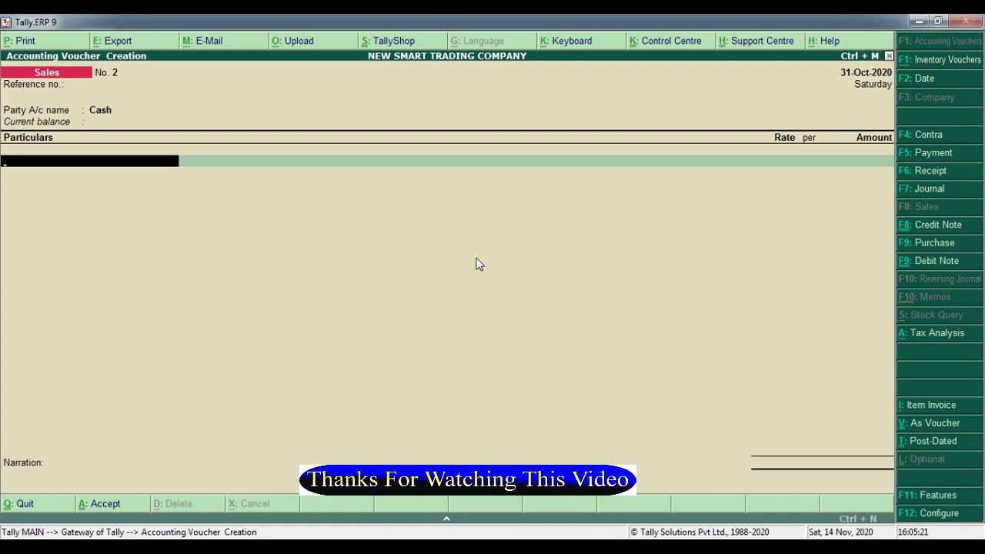
key("Escape")
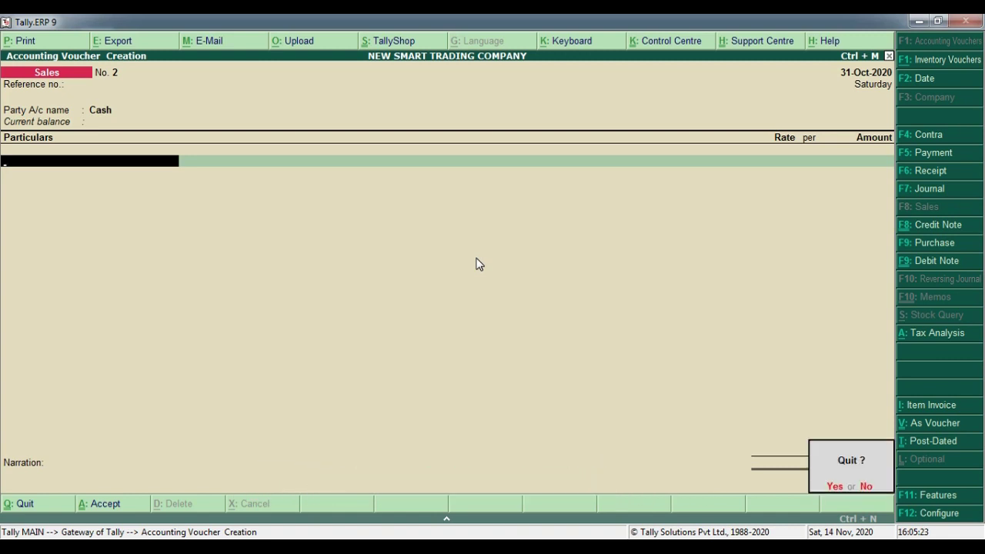
key("y")
Review the company's accounting features, checking the invoicing options for debit and credit notes, and return to the main gateway.
key("F11")
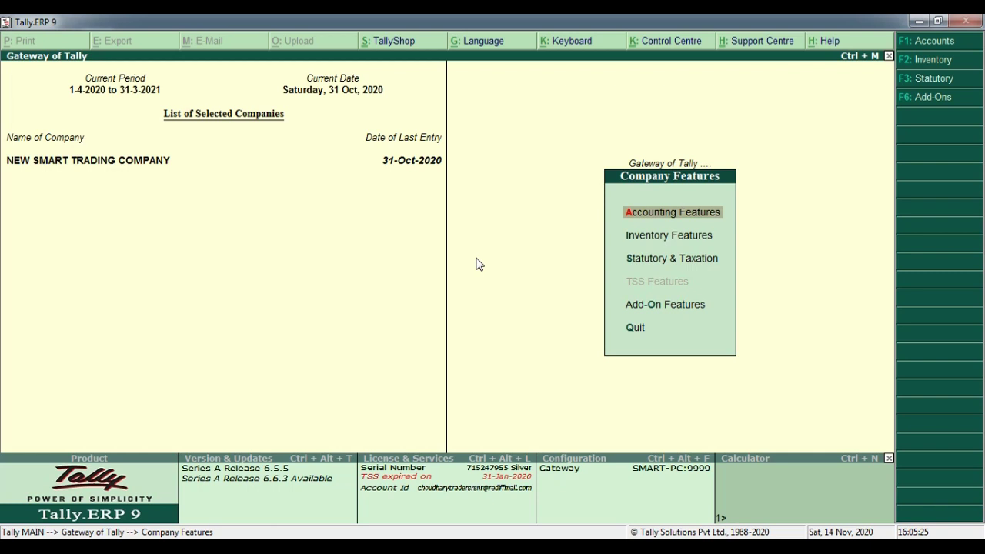
key("Return")
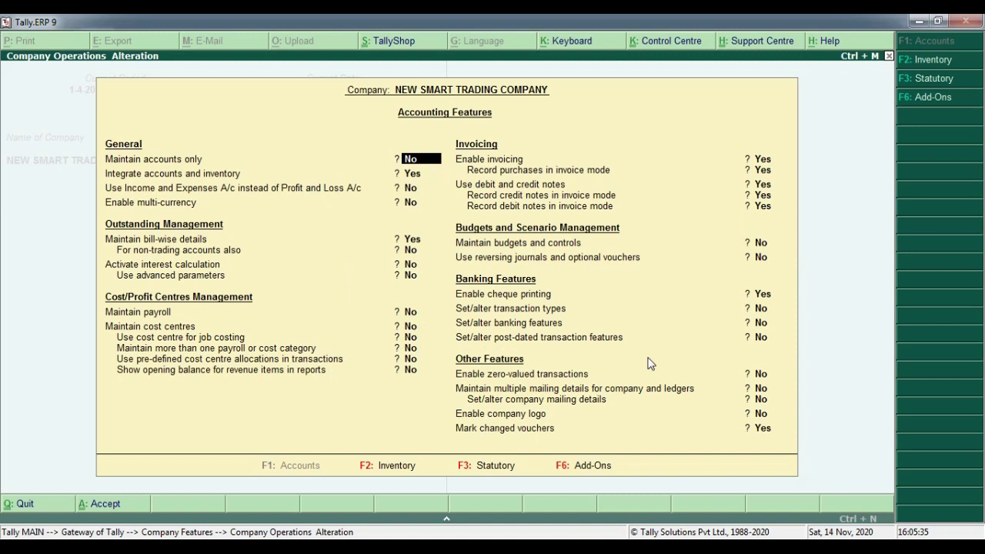
key("ctrl+a")
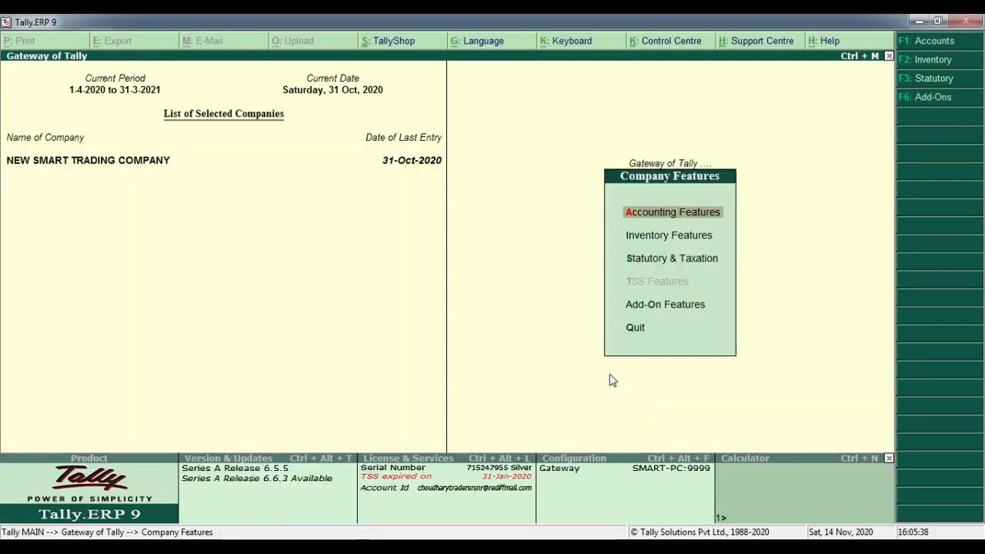
left_click(715, 335)
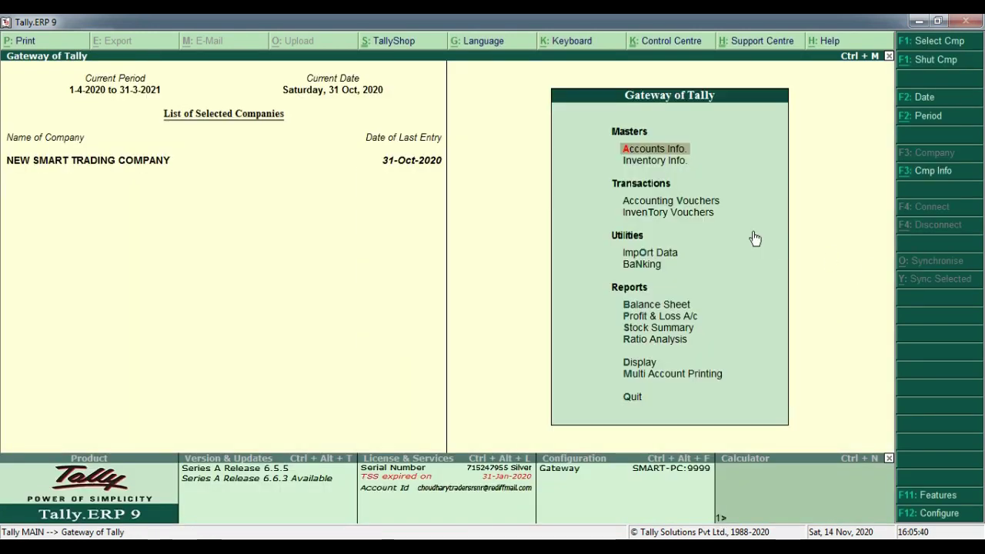
Open accounting voucher entry and show the Credit Note screen followed by the Debit Note screen.
key("Down")
key("Down")
key("Return")
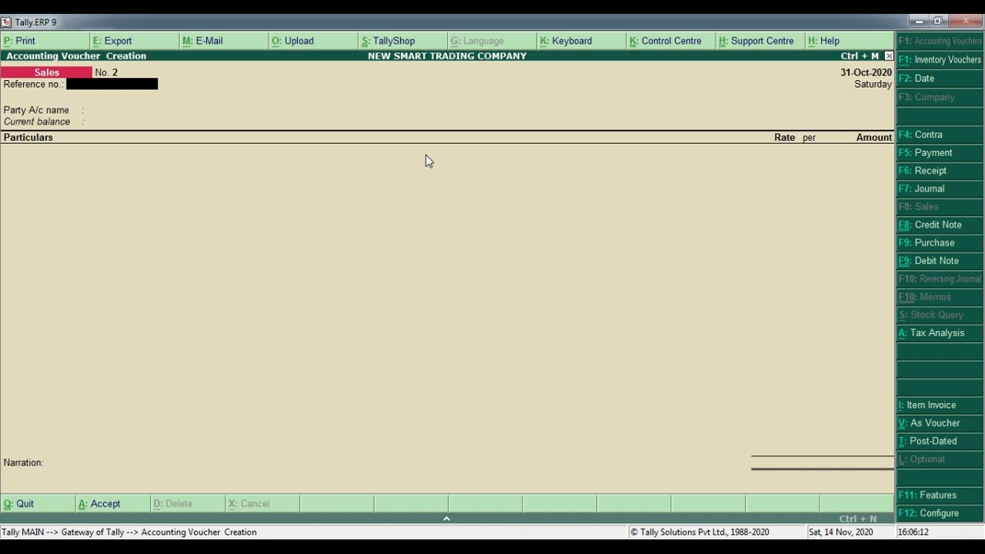
key("ctrl+F8")
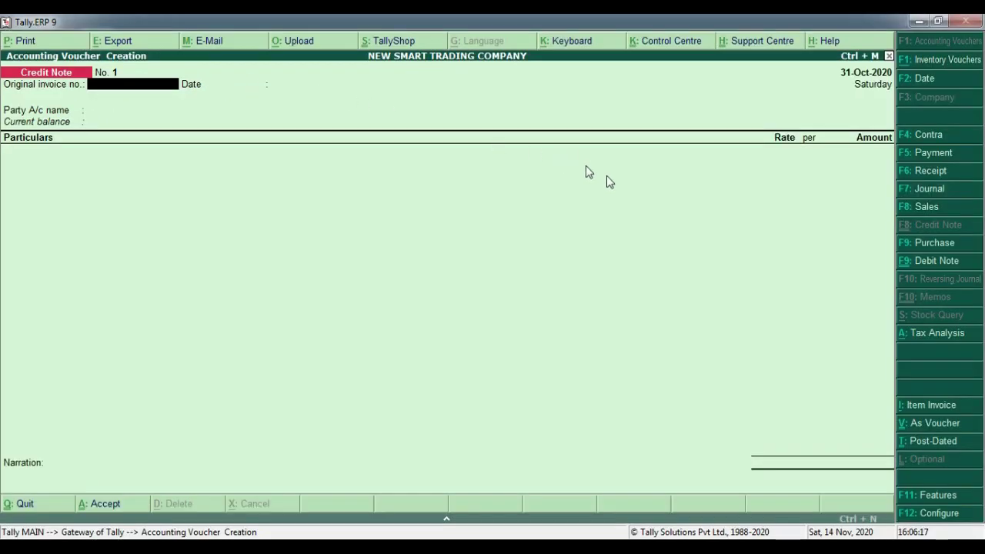
left_click(923, 263)
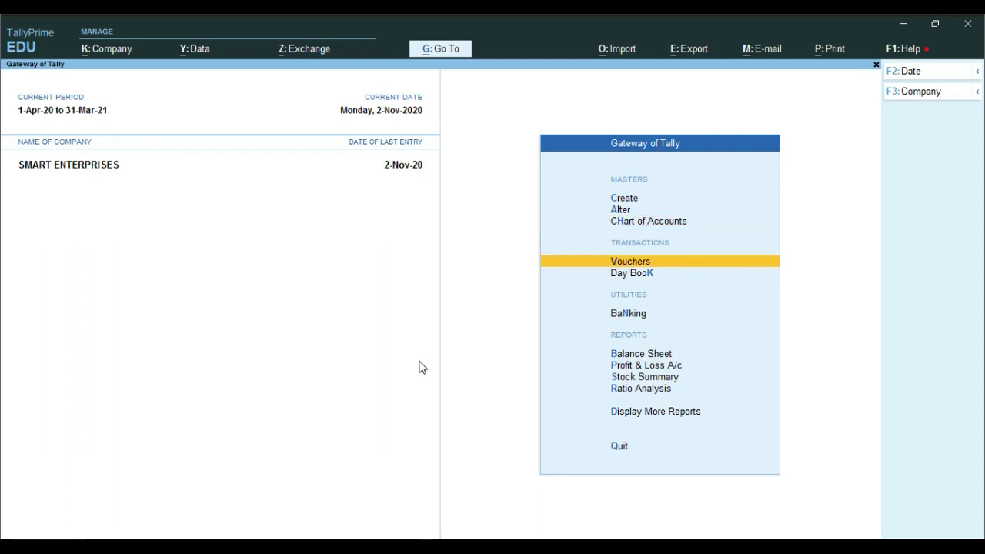
In TallyPrime, view the list of other voucher types from voucher entry and return to the gateway.
key("Return")
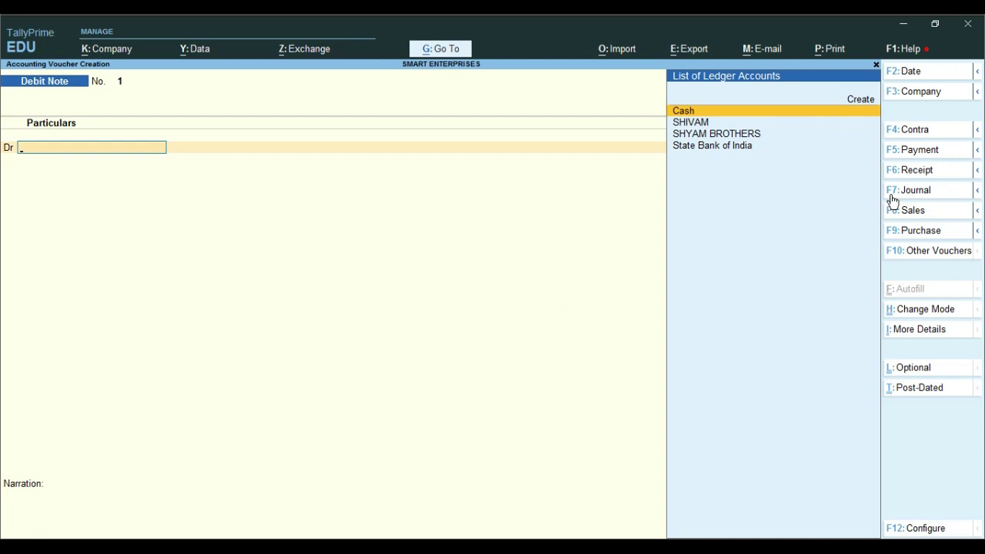
key("ctrl")
left_click(935, 253)
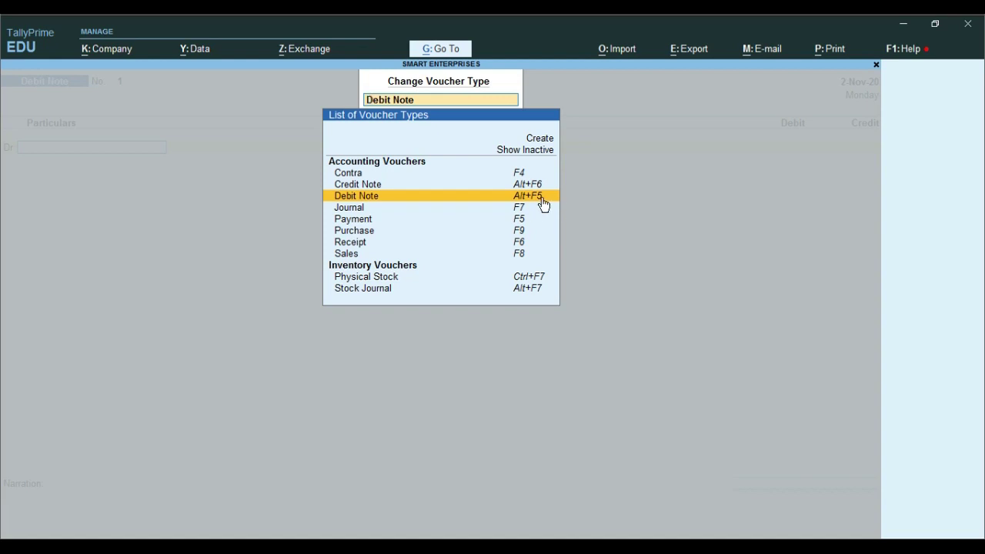
key("BackSpace")
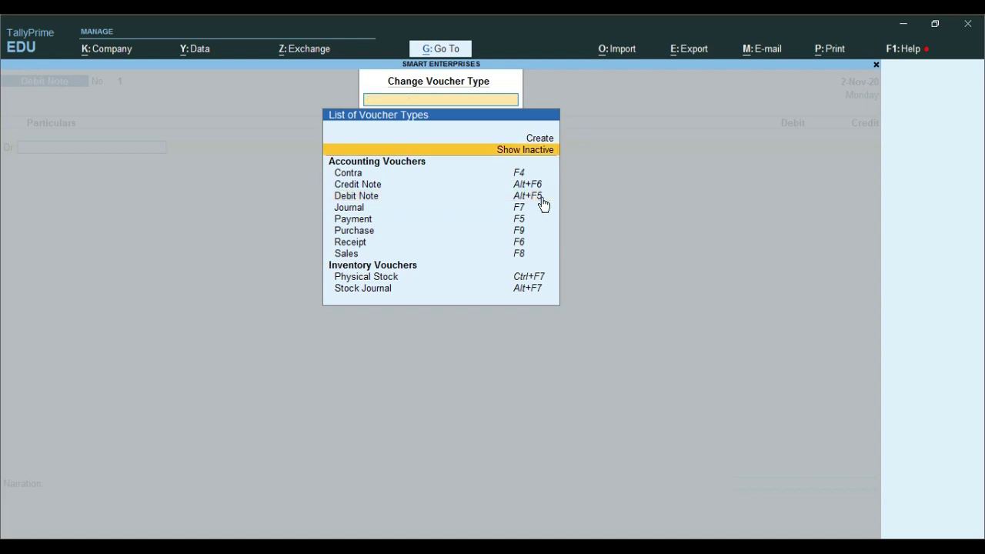
key("Escape")
key("Escape")
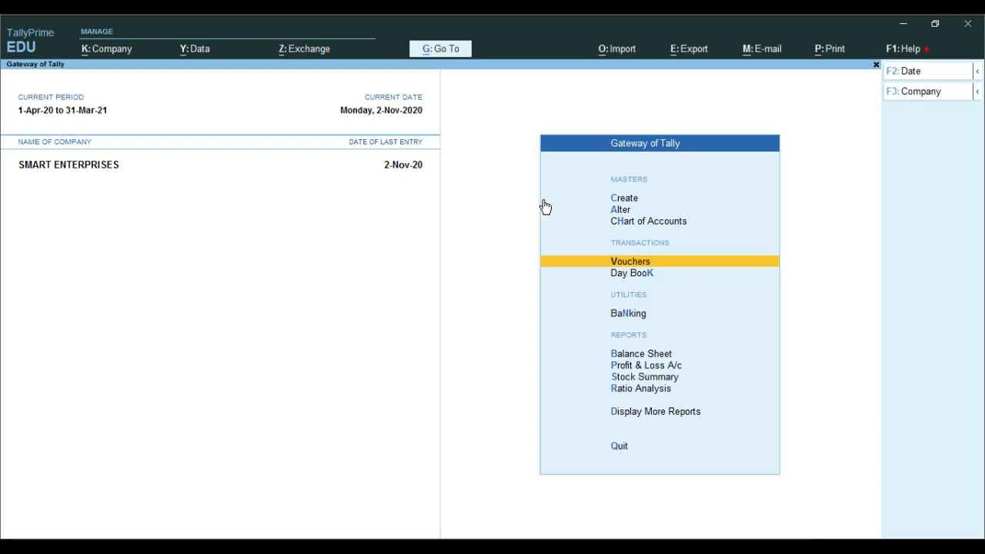
Open voucher entry and switch the voucher type to Credit Note.
key("Return")
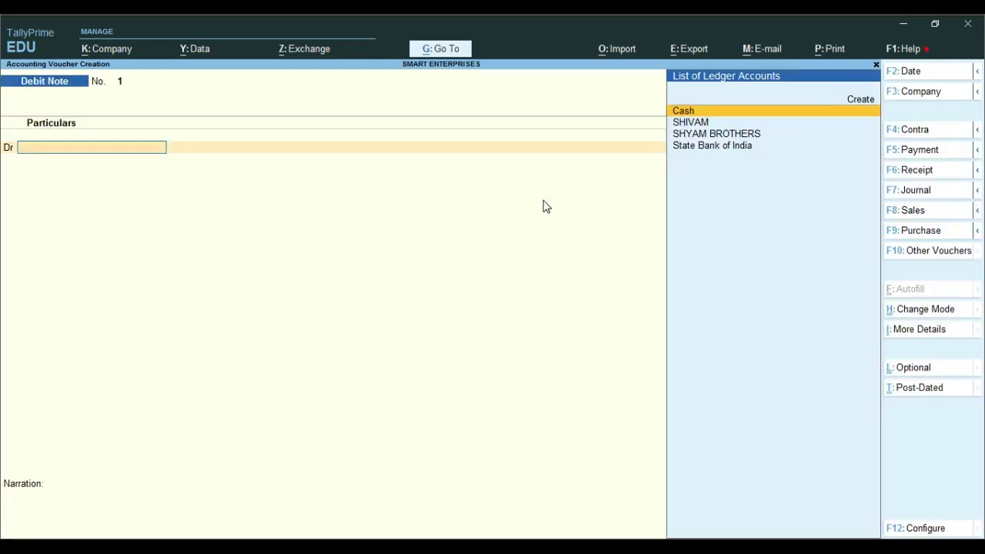
key("ctrl")
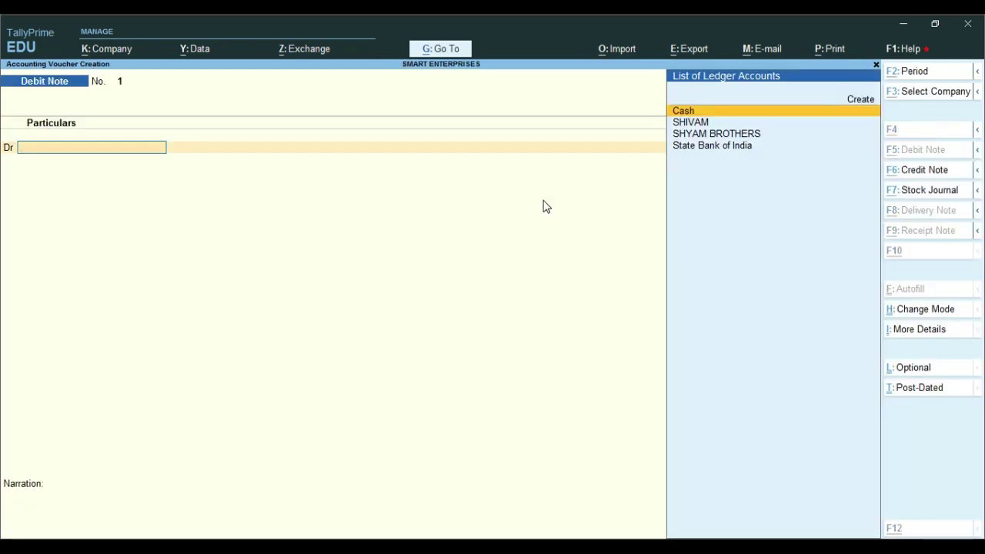
key("ctrl")
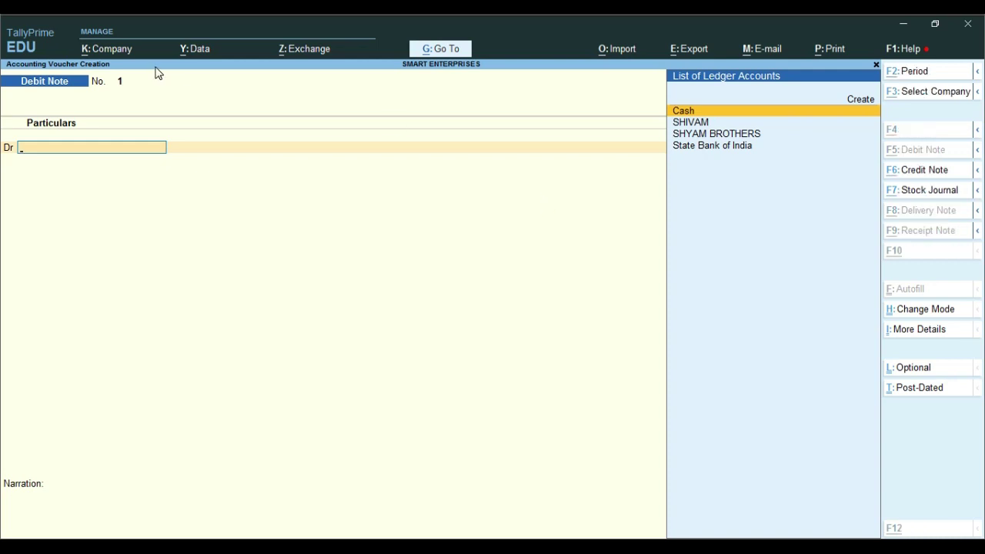
key("ctrl+F6")
key("ctrl")
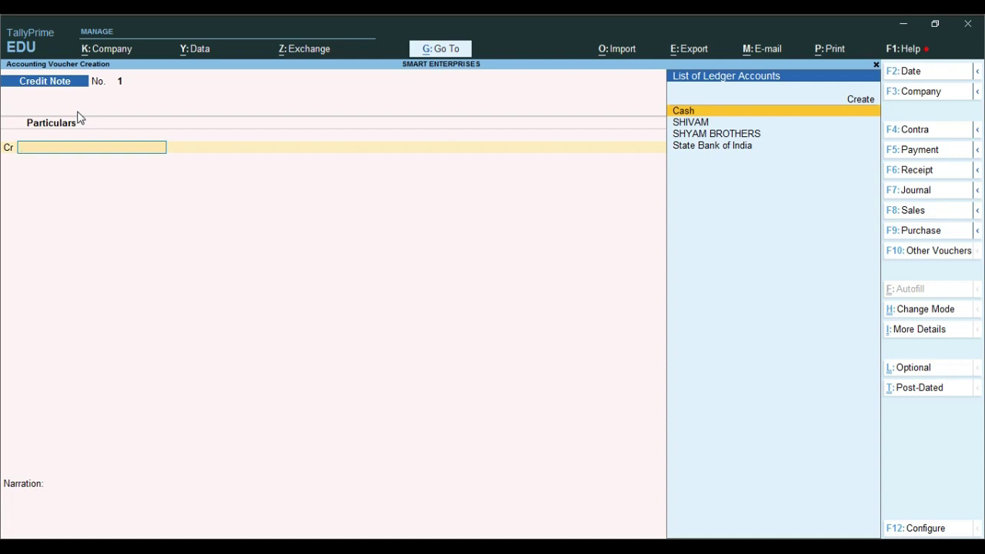
Change the credit note's voucher mode to Item Invoice.
key("ctrl")
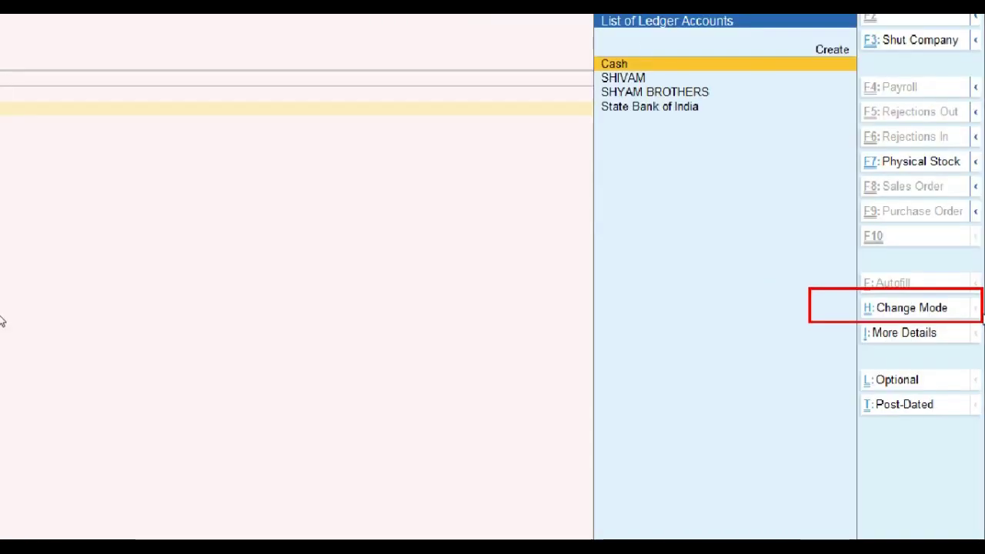
left_click(854, 304)
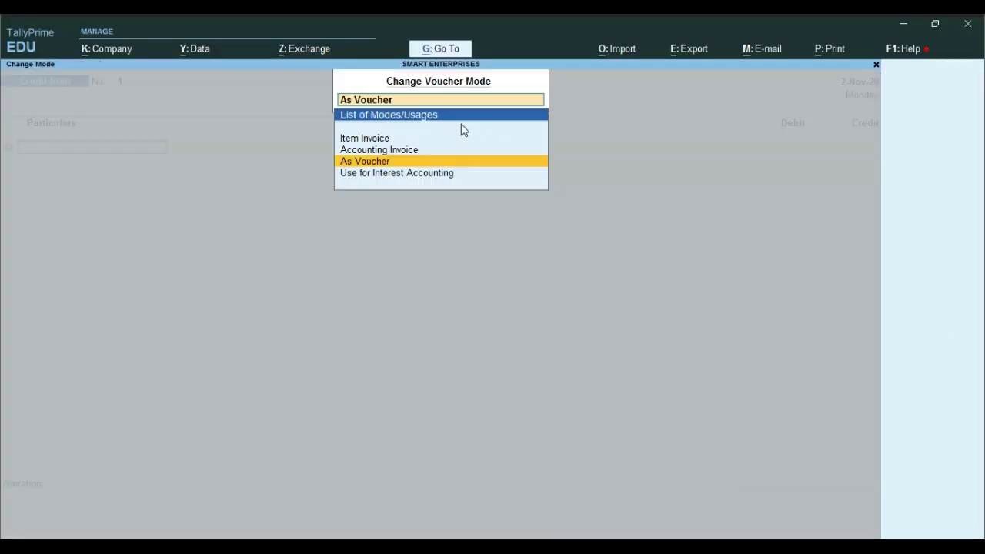
left_click(398, 150)
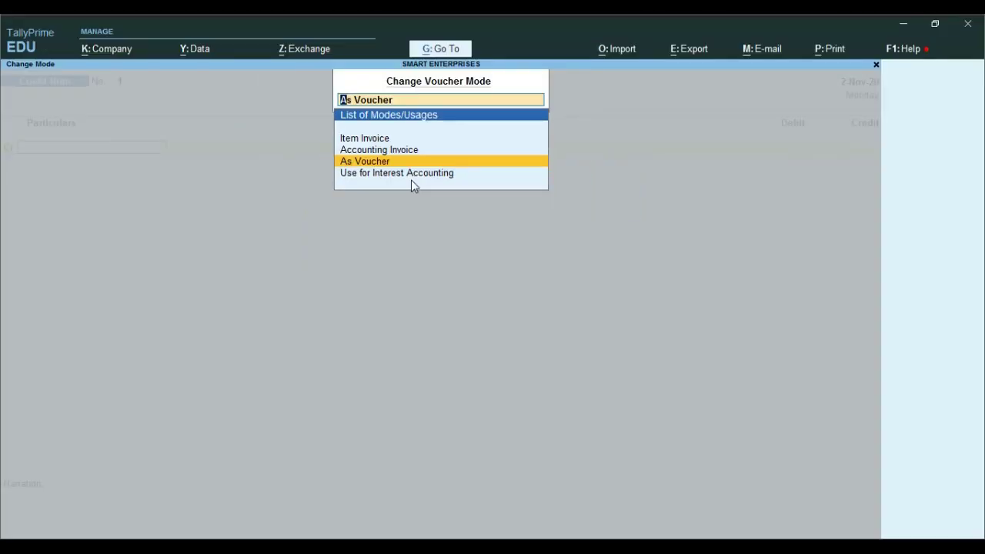
key("Up")
key("Up")
key("Return")
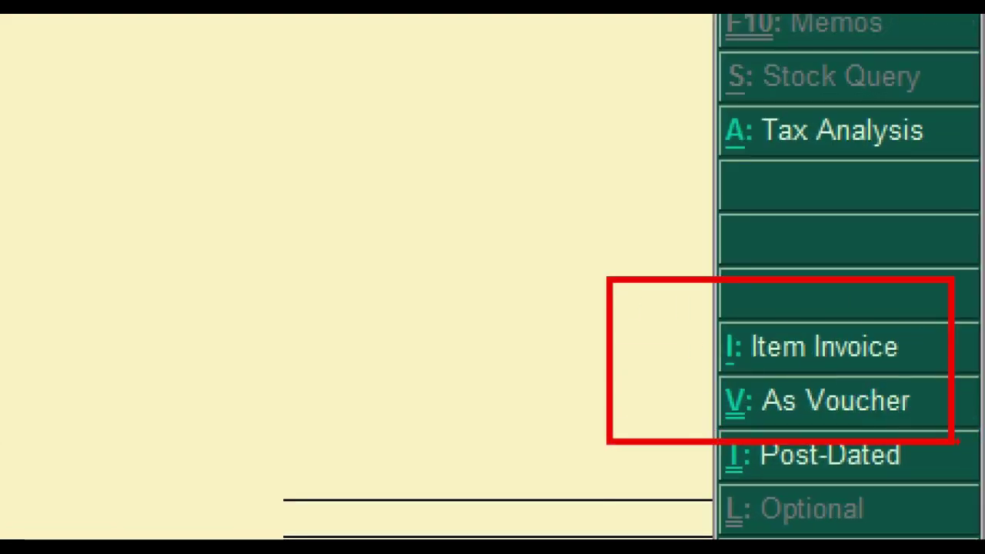
In Tally.ERP 9, switch the debit note between item invoice, voucher and accounting invoice modes.
left_click(837, 346)
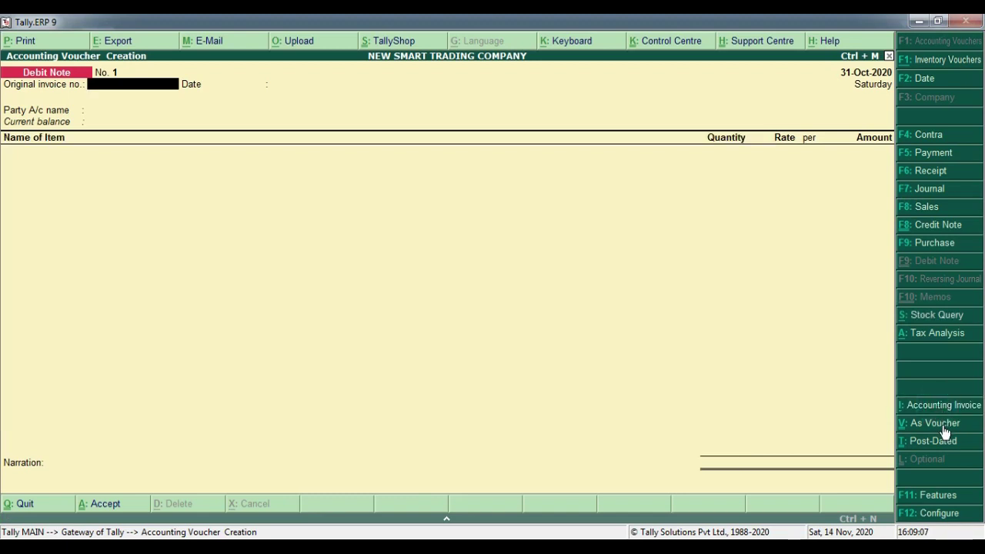
left_click(941, 424)
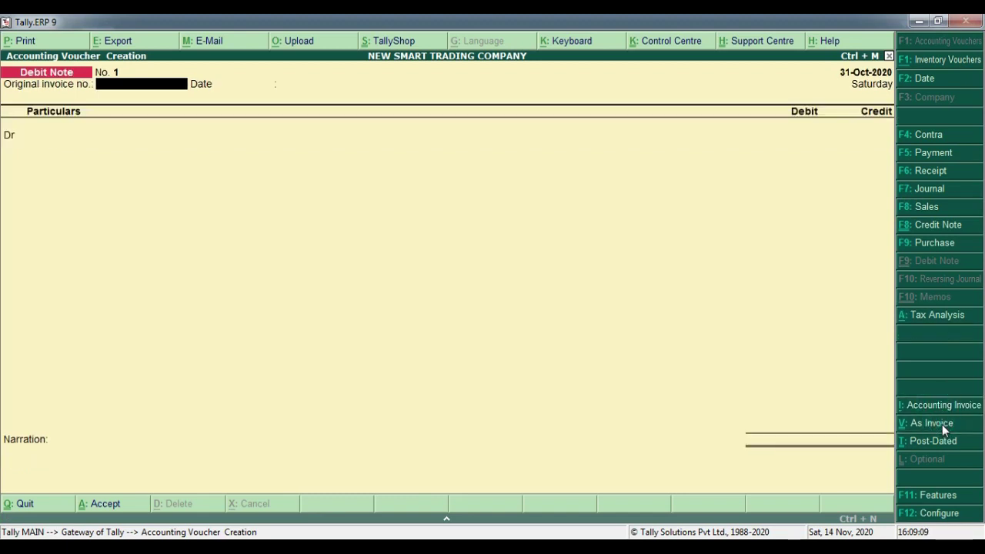
left_click(945, 407)
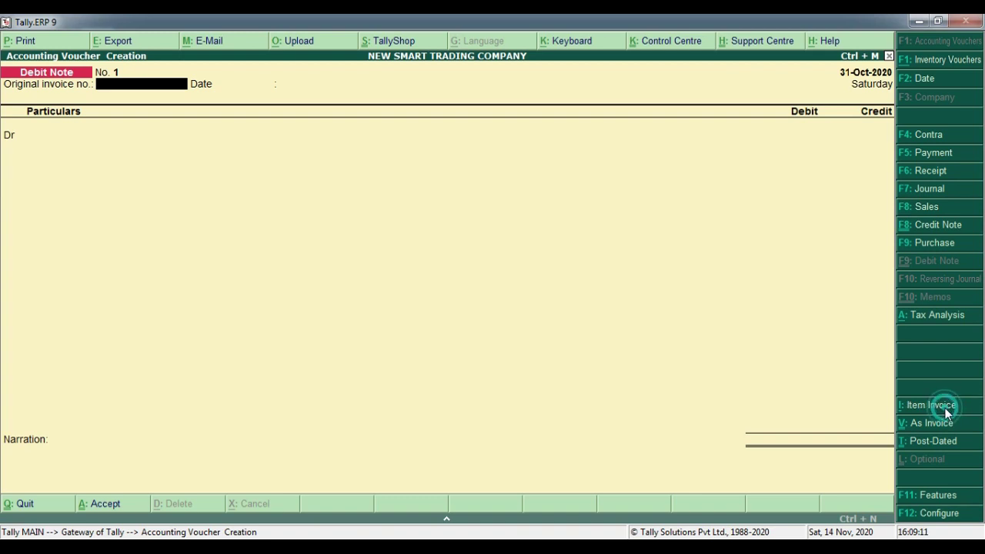
left_click(948, 428)
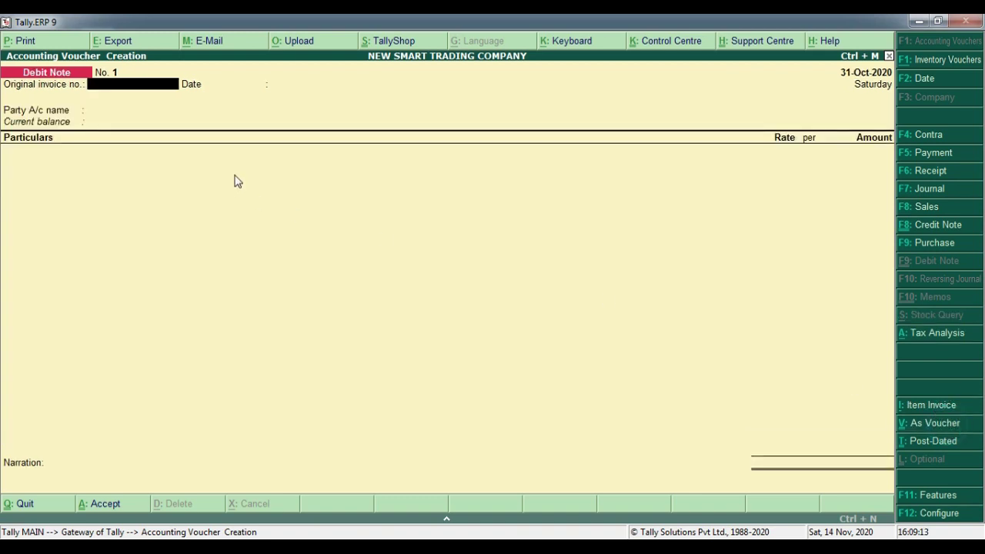
left_click(933, 405)
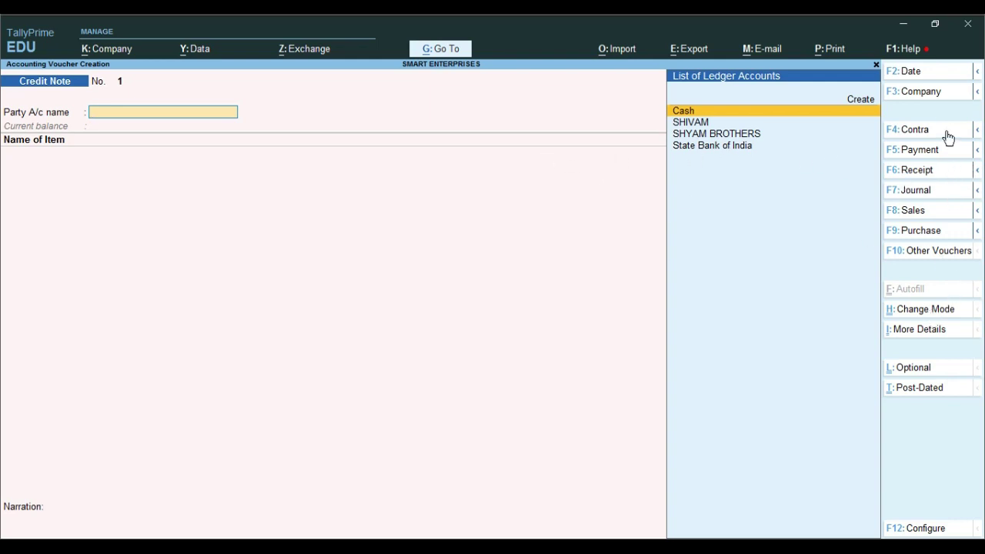
In TallyPrime, switch the open credit note to the Debit Note voucher type.
key("alt")
key("alt")
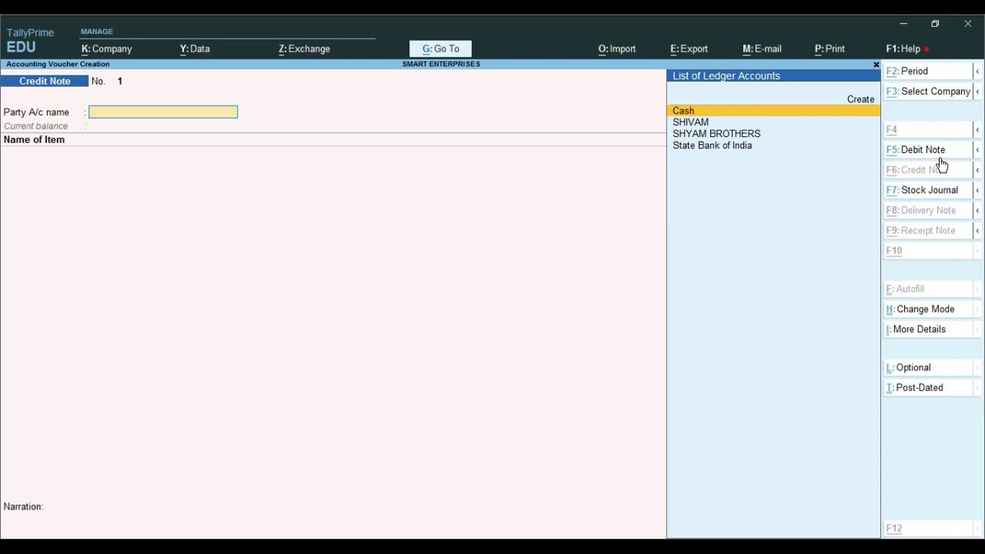
key("Escape")
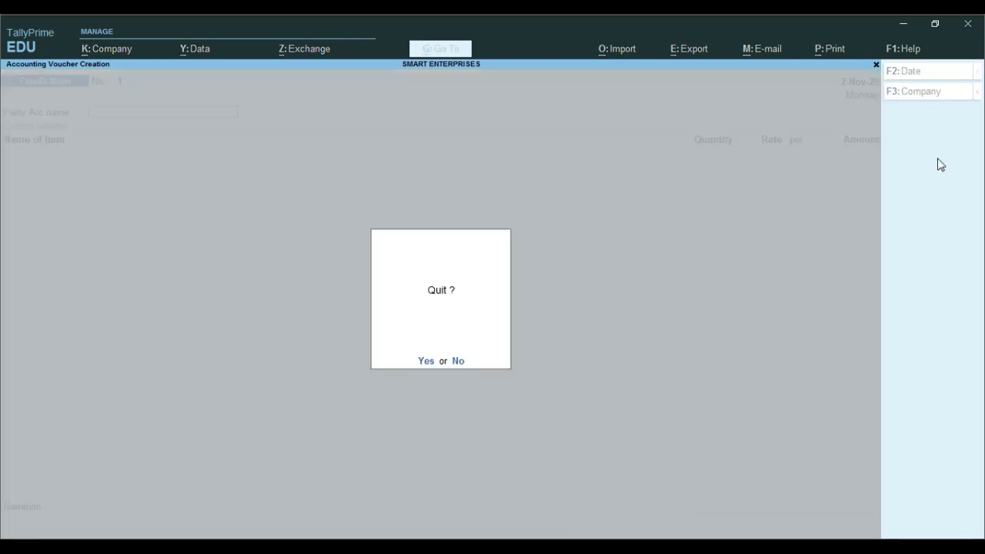
key("n")
key("alt")
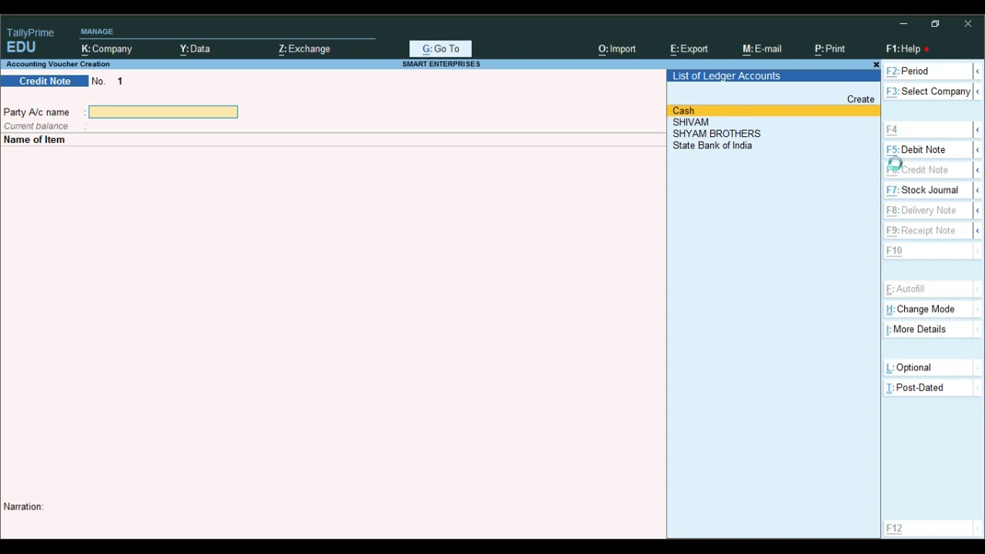
left_click(899, 154)
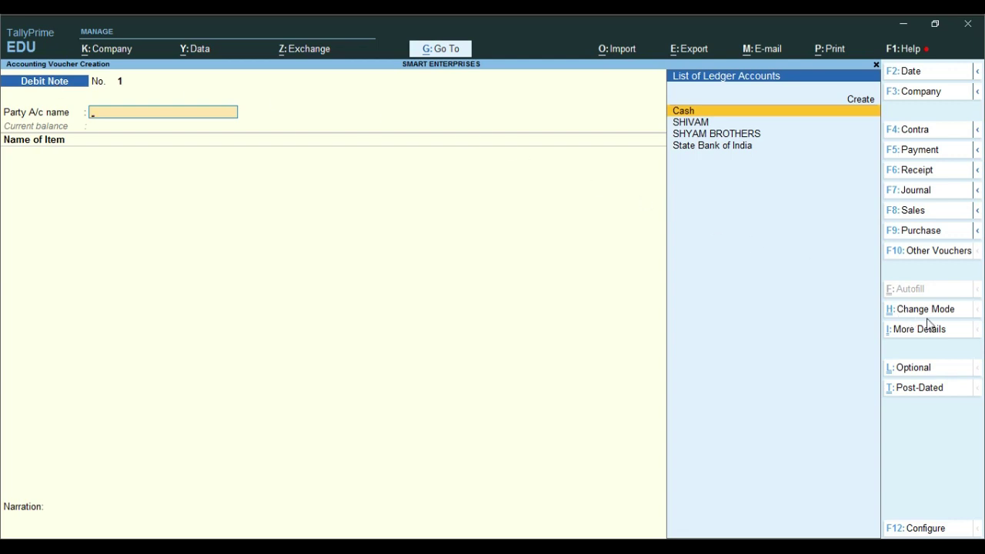
Change the debit note's voucher mode to As Voucher.
key("ctrl")
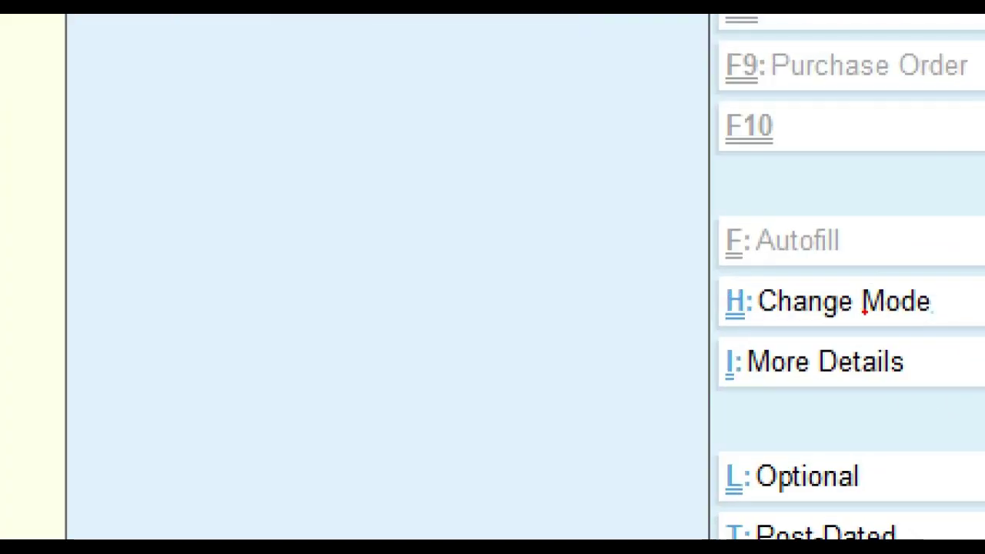
left_click_drag(629, 240, 782, 347)
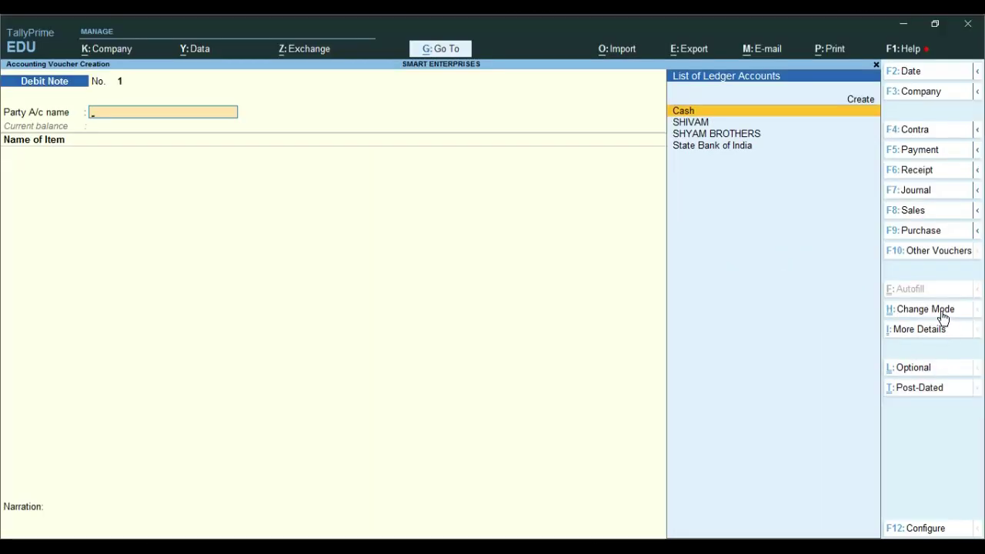
left_click(943, 315)
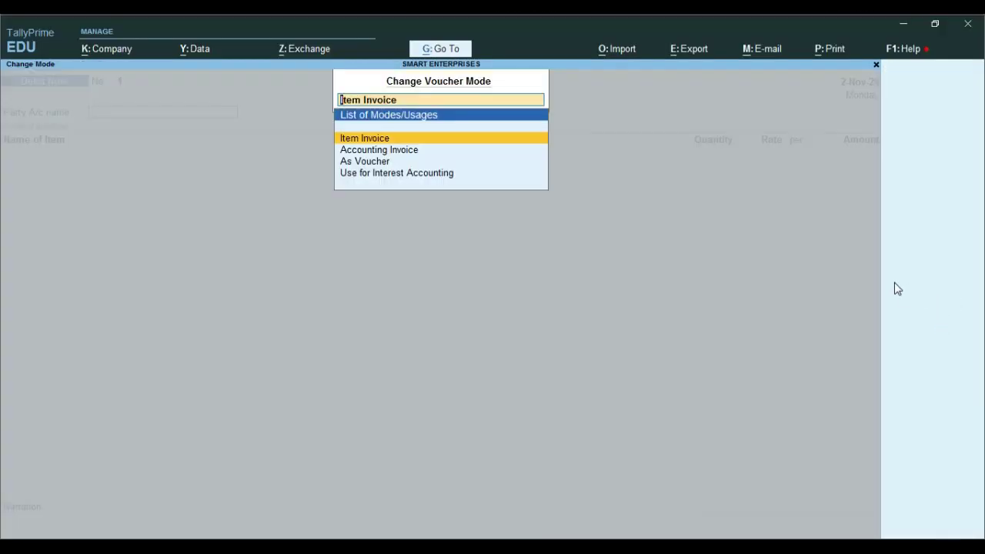
key("Down")
key("Down")
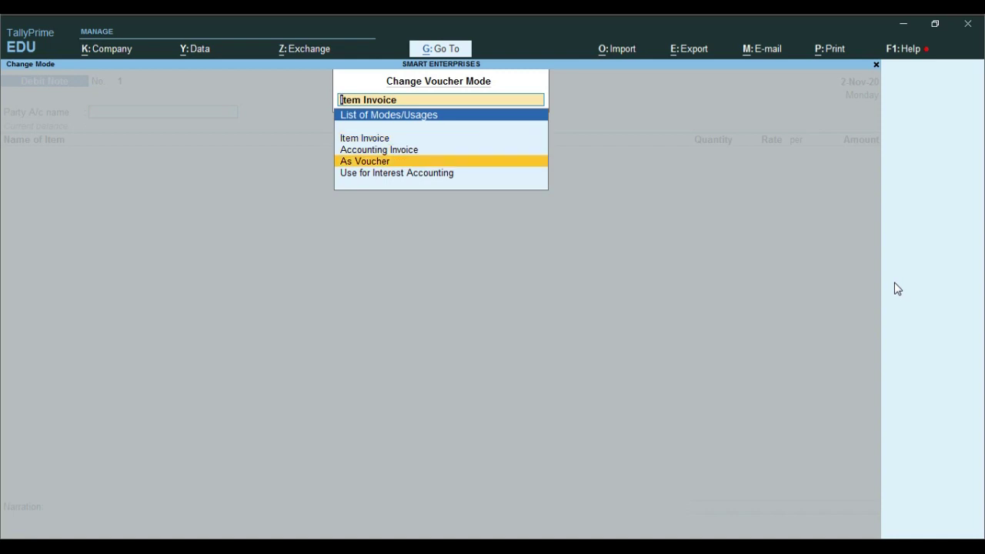
key("Return")
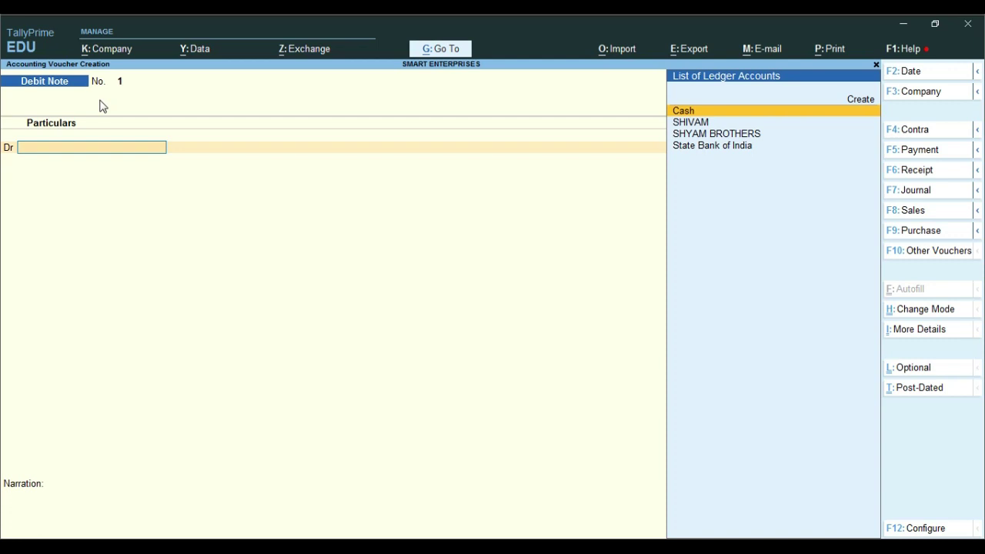
Change the debit note's mode to Use for Interest Accounting and confirm the setting.
left_click(942, 312)
key("Down")
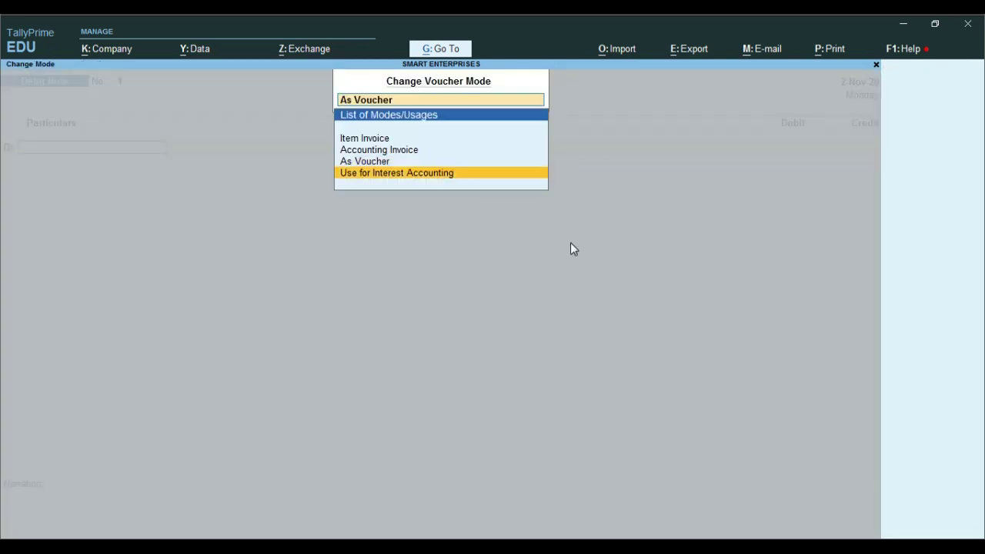
key("Return")
type("y")
key("Return")
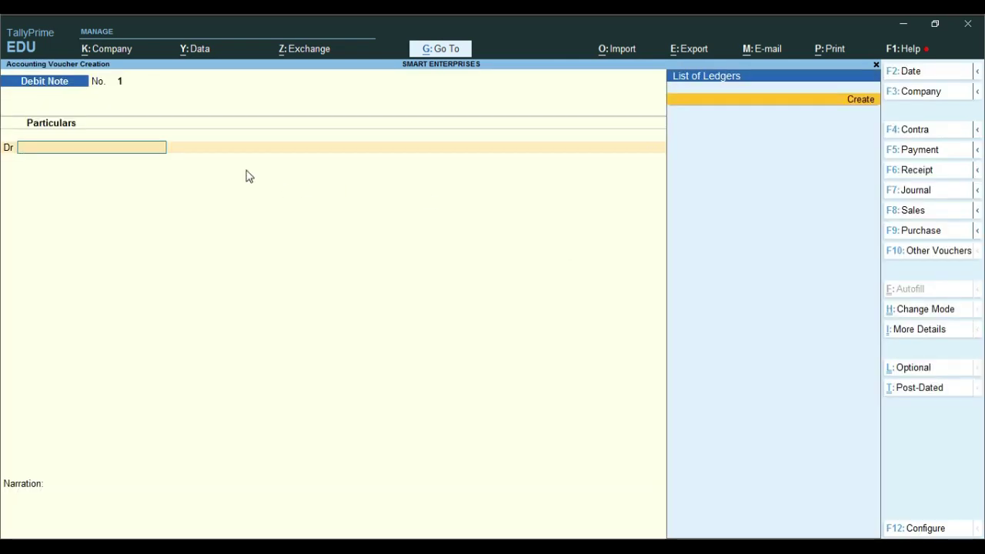
Try to clear the Use for Interest Accounting mode from the debit note.
left_click(940, 311)
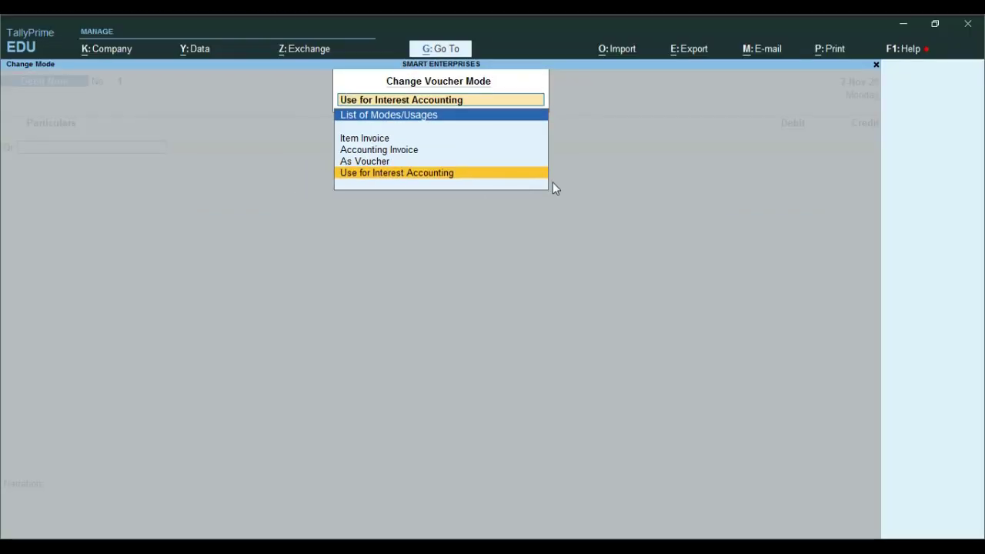
key("BackSpace")
key("Return")
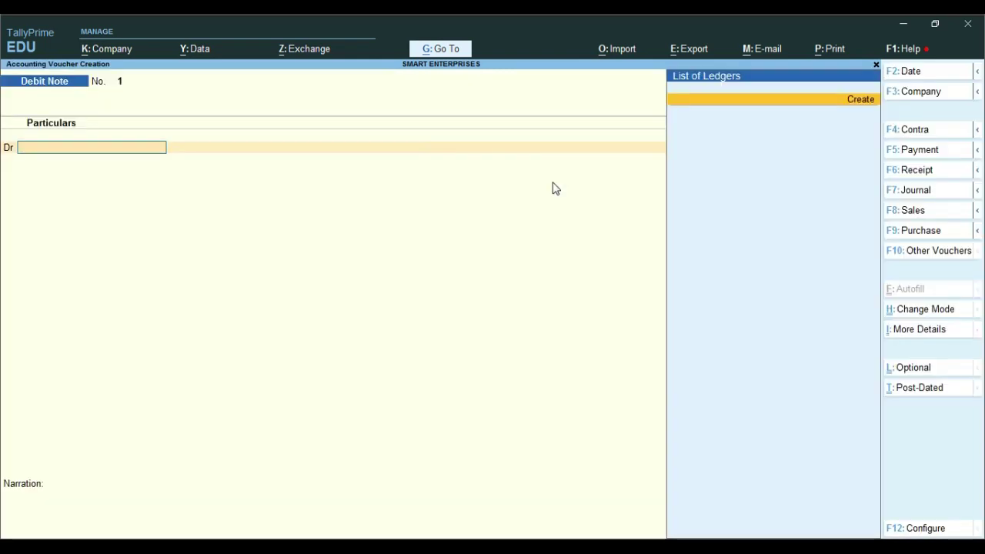